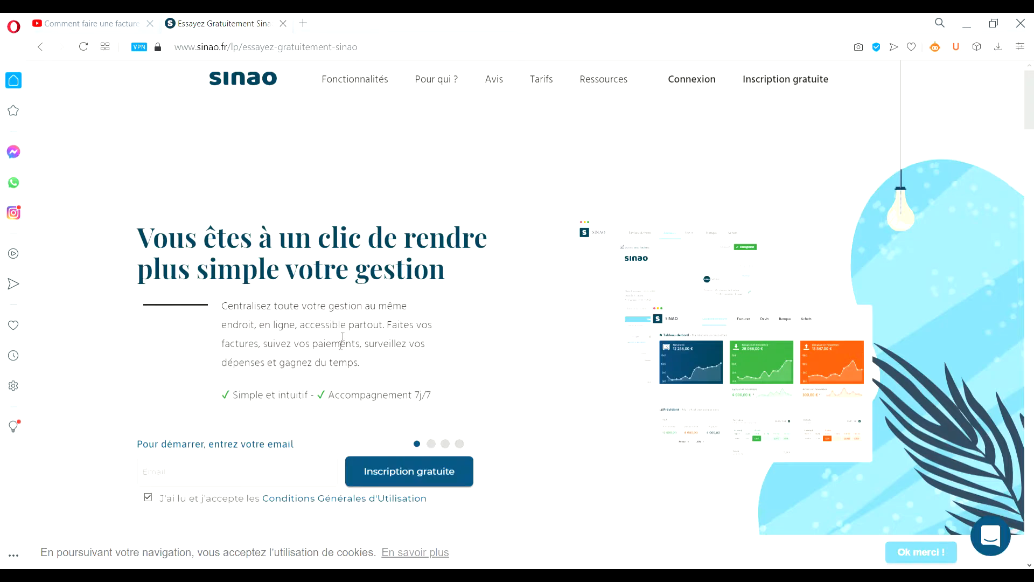
Start the free registration by entering the account e-mail address.
scroll(333, 372, down, 1)
click(284, 403)
key(ctrl+v)
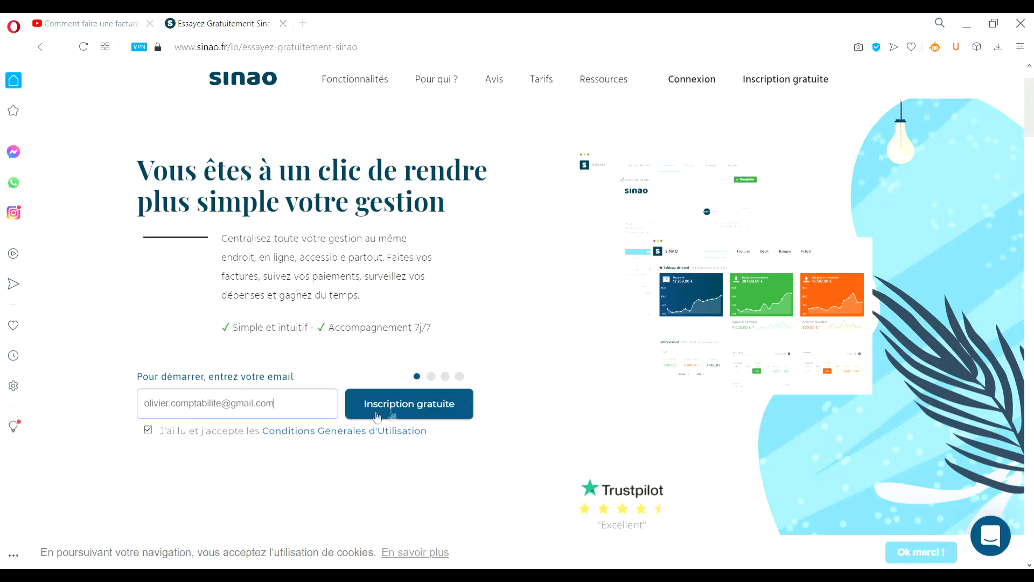
click(398, 411)
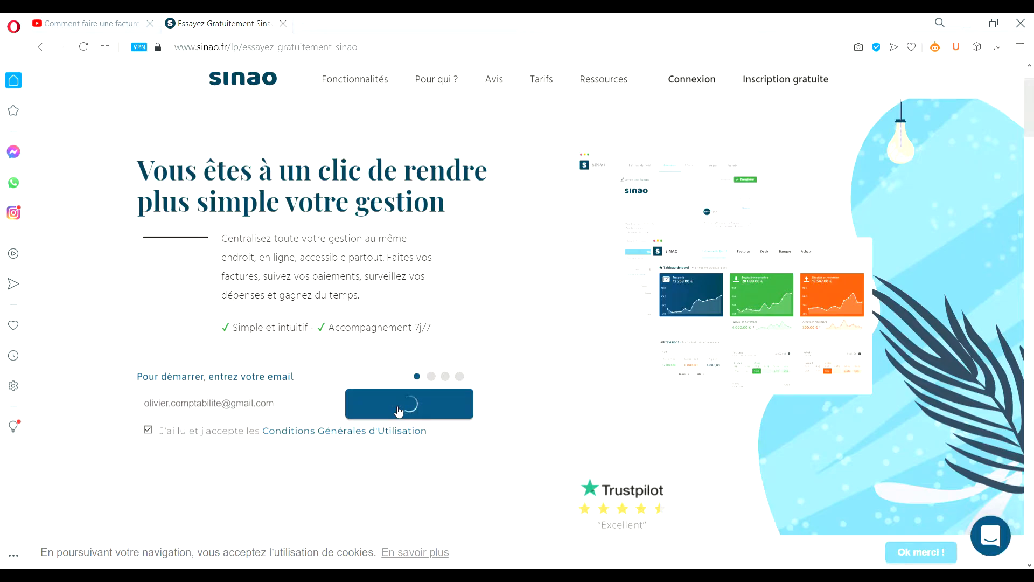
Enter a password for the new account and submit it.
text(•••••••)
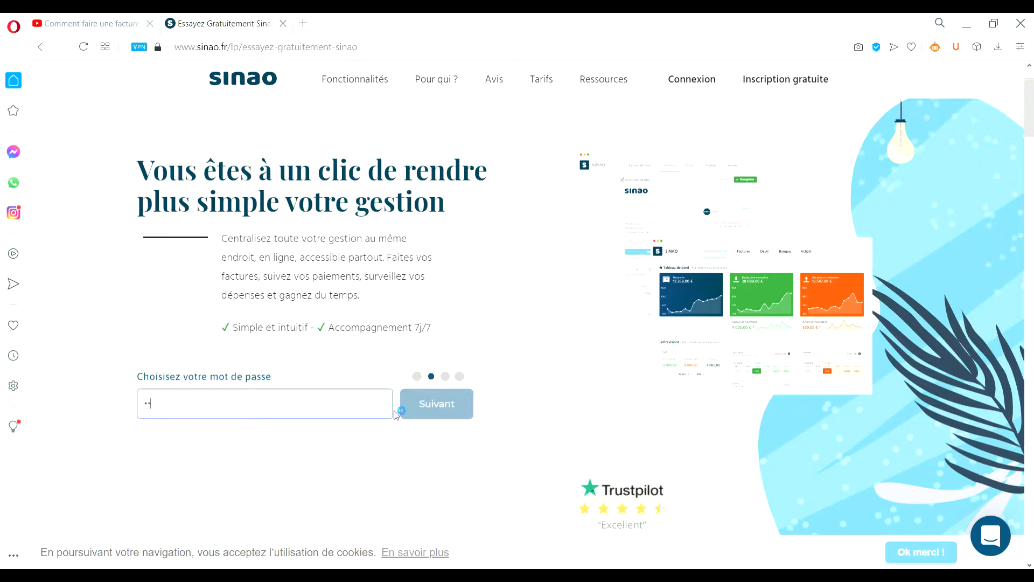
text(•)
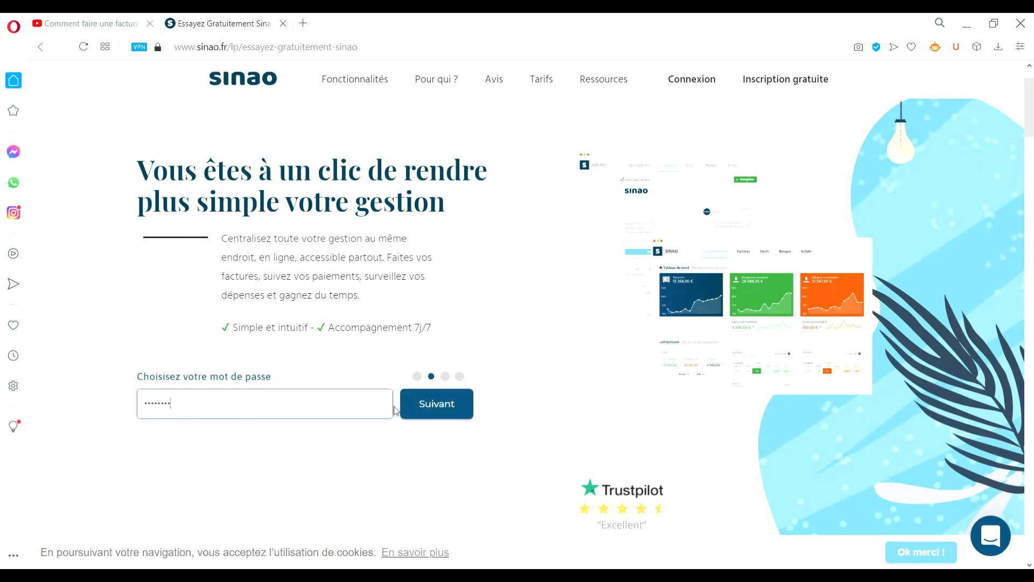
key(Return)
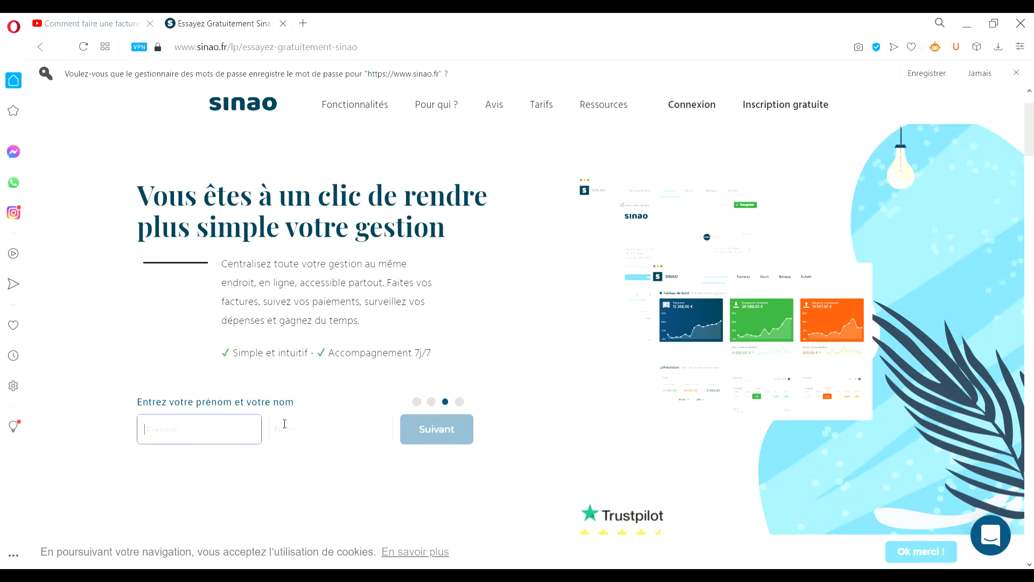
Fill in the account holder's first name and last name and continue the registration.
text(Olivier)
click(294, 429)
text(Comptable)
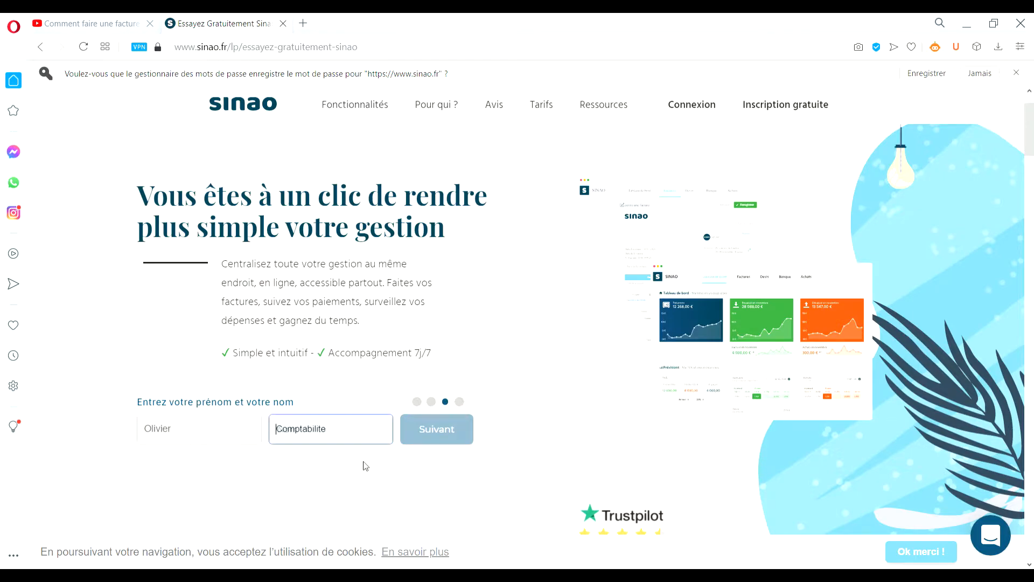
click(433, 431)
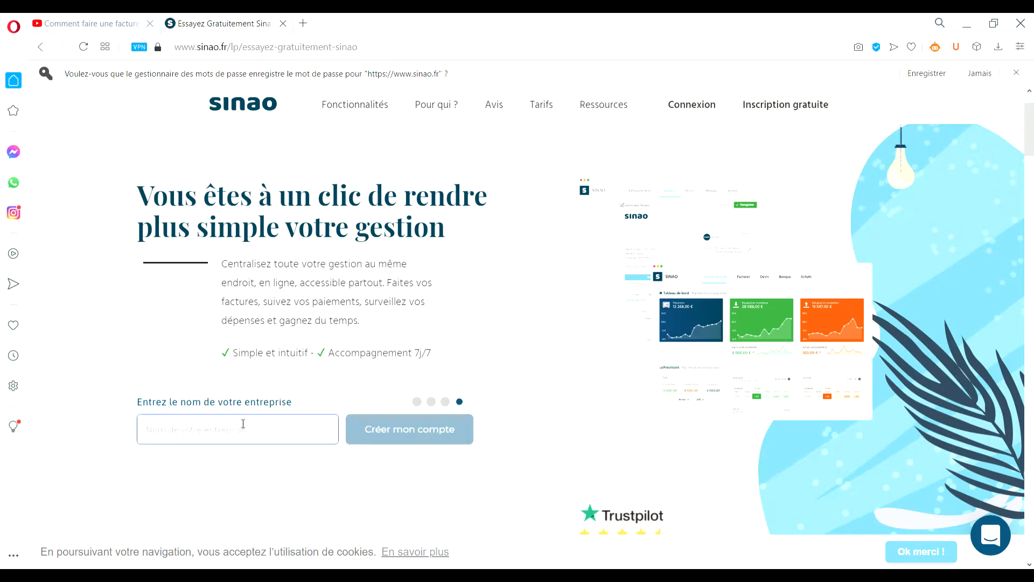
Enter the company name and create the account.
click(224, 489)
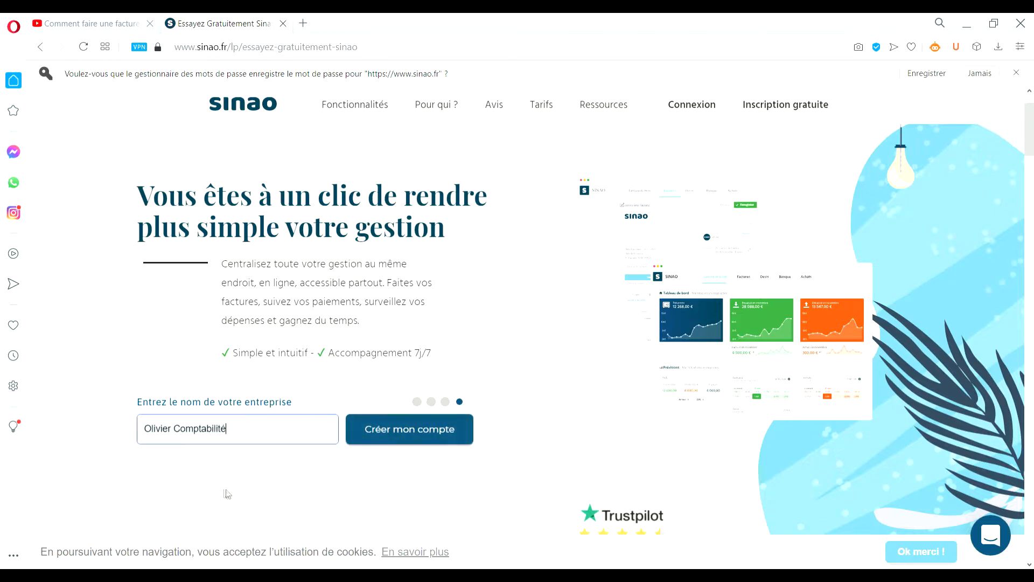
click(422, 439)
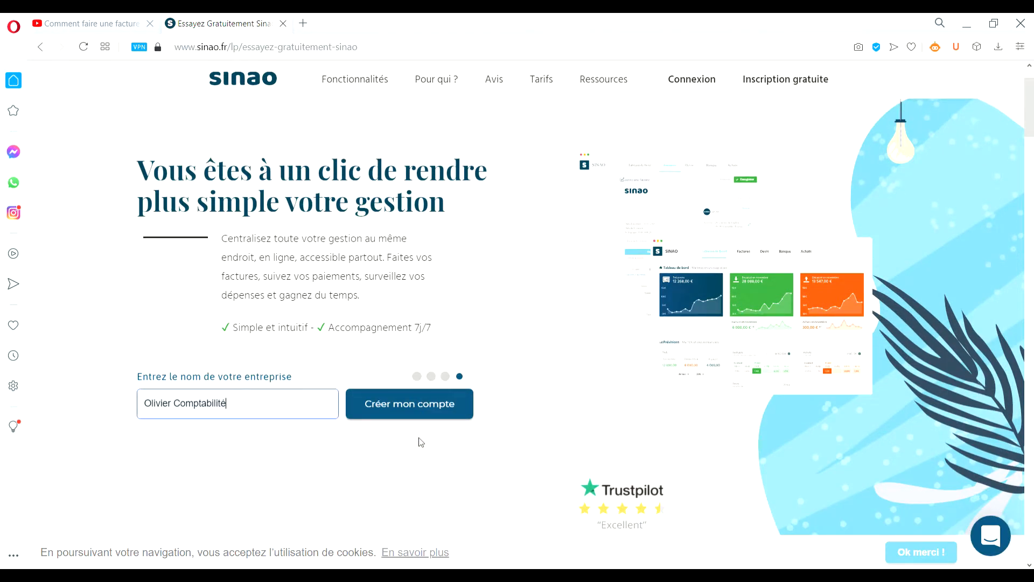
click(432, 412)
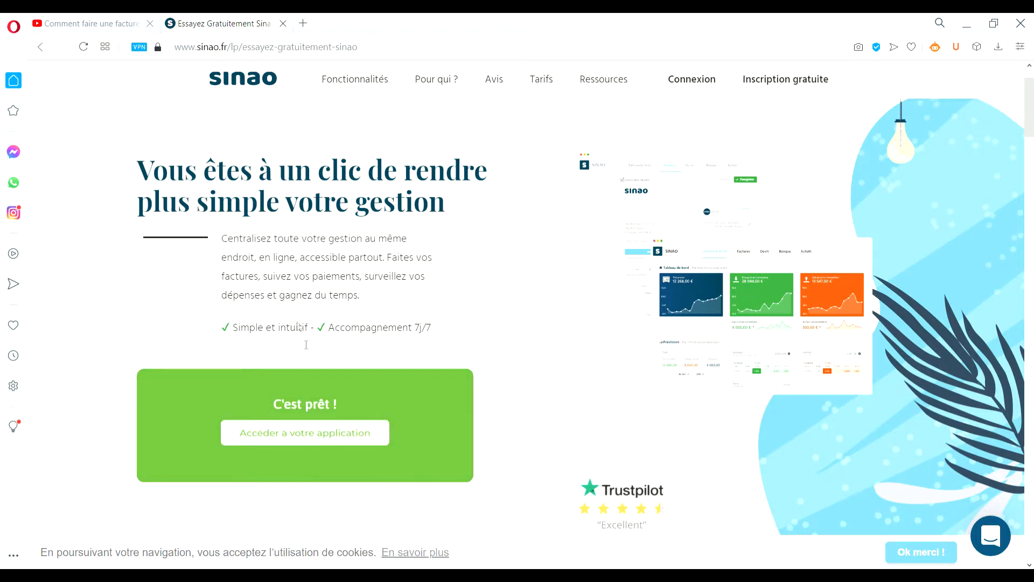
Access the new account's application and start writing a new invoice in the Factures section.
click(314, 440)
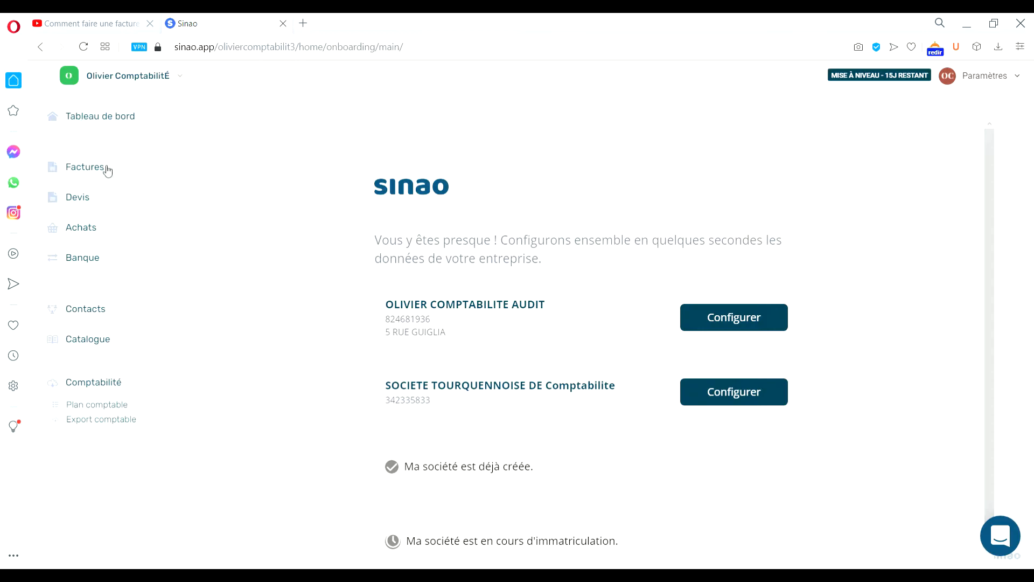
click(112, 171)
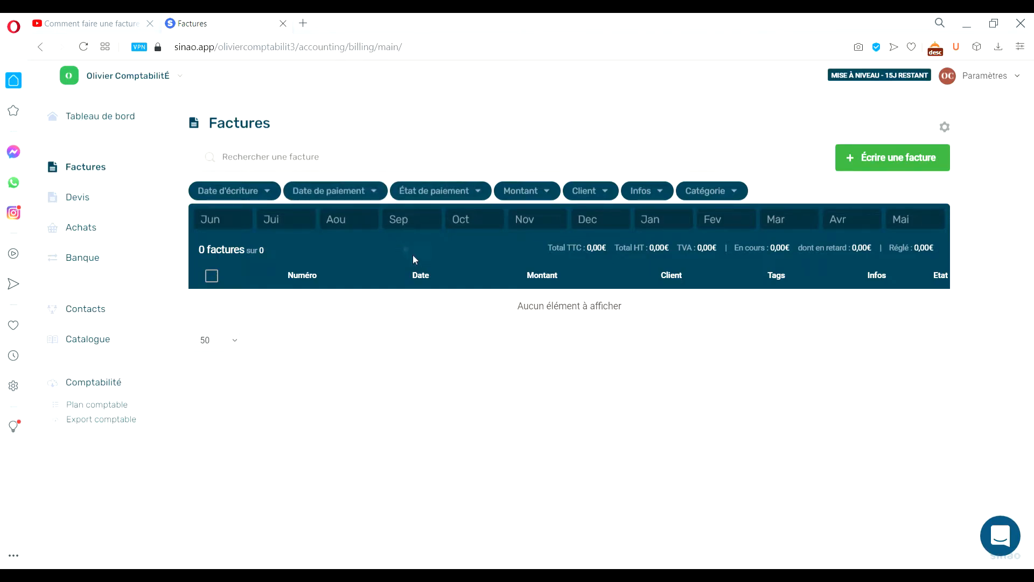
click(875, 166)
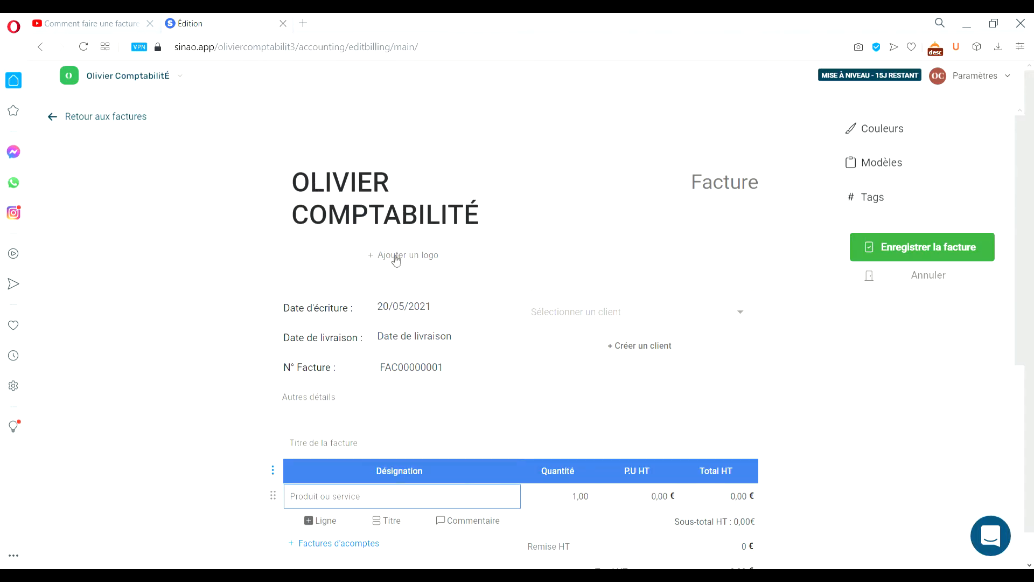
Set the invoice's writing date to 13/05/2021 and its delivery date to 22/05/2021.
scroll(396, 261, down, 8)
scroll(372, 278, up, 8)
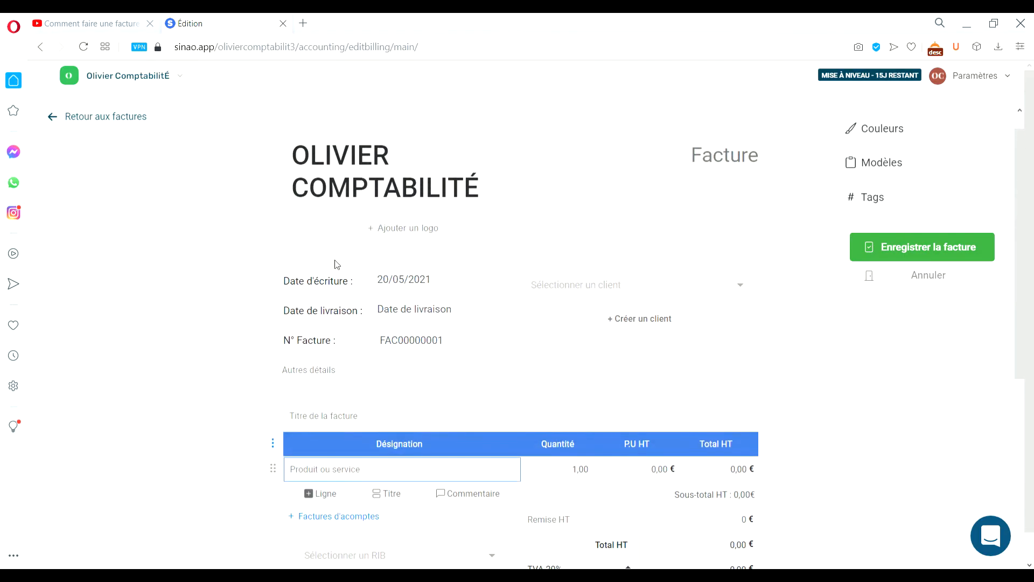
click(409, 282)
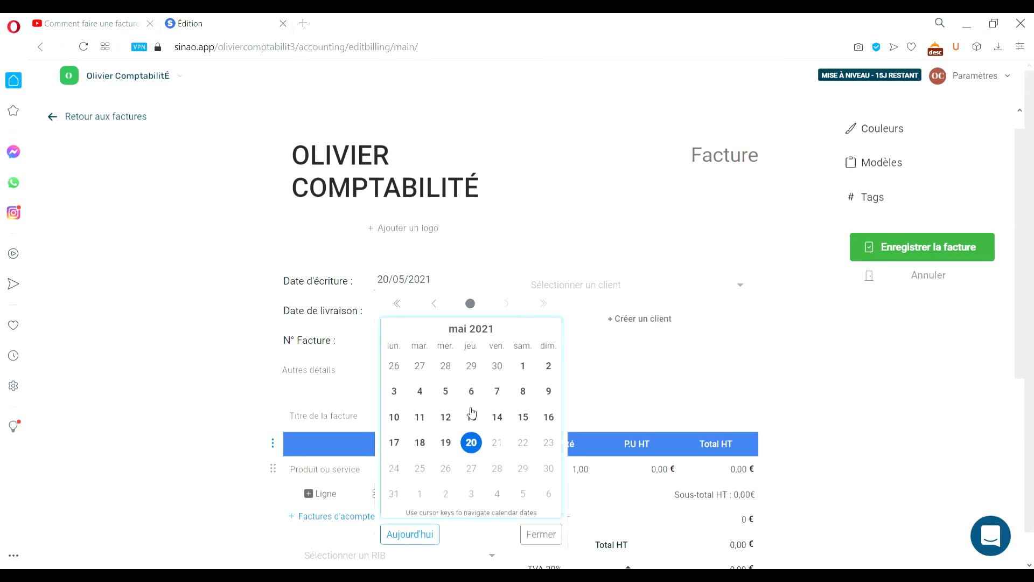
click(471, 417)
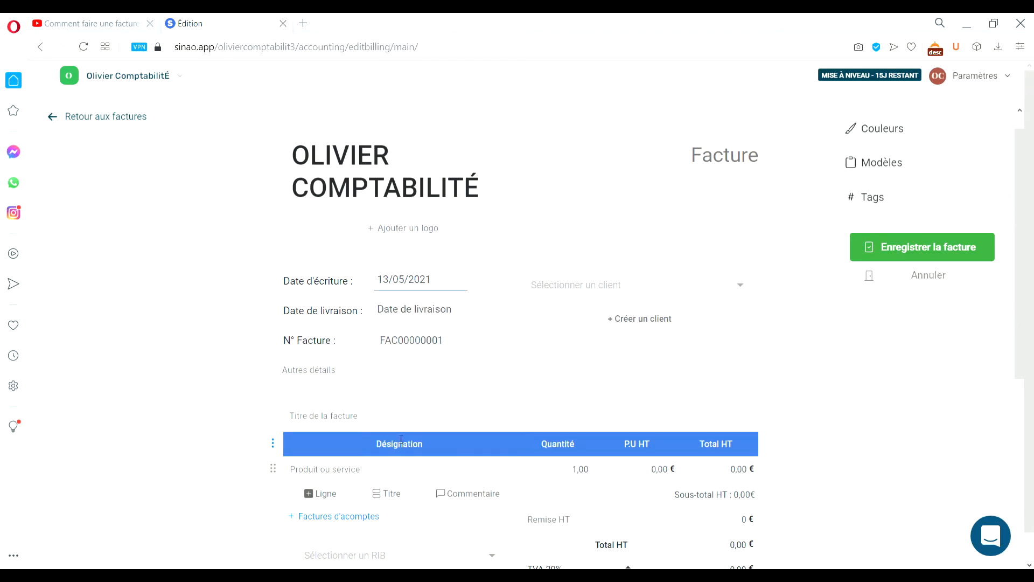
click(419, 315)
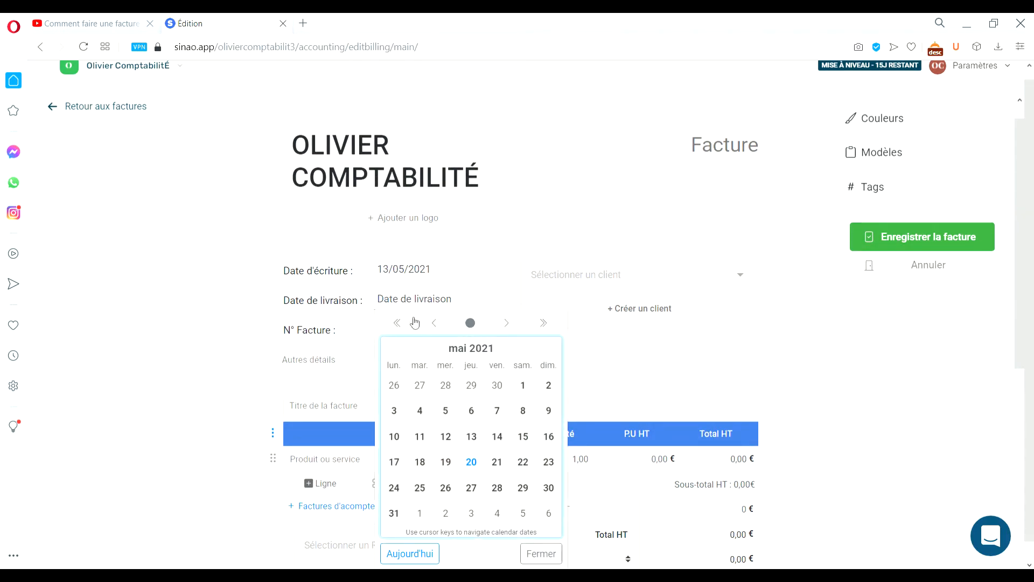
click(522, 462)
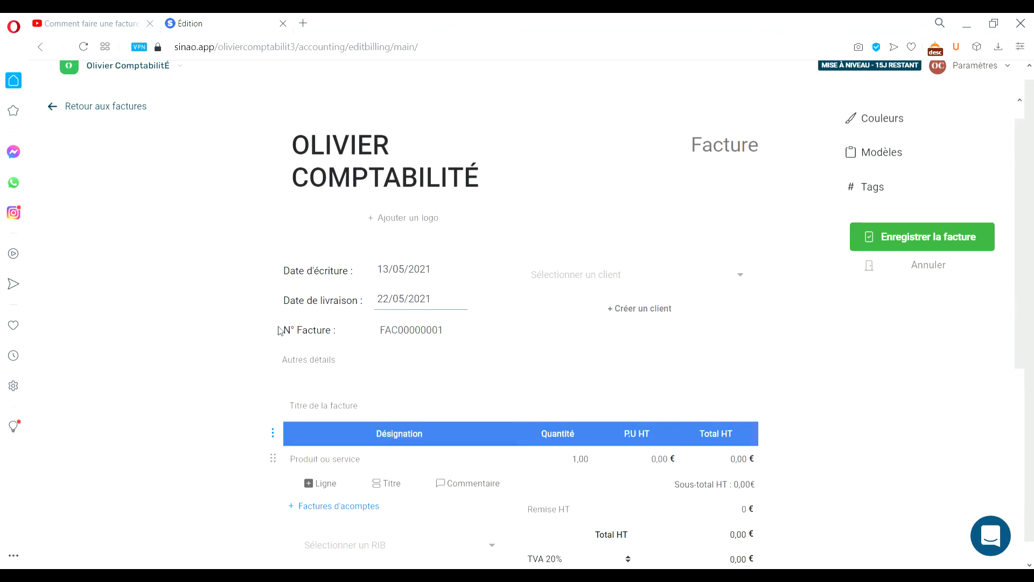
In the invoice's document numbering, set the prefix to COMPTA and the separator to a hyphen.
click(411, 337)
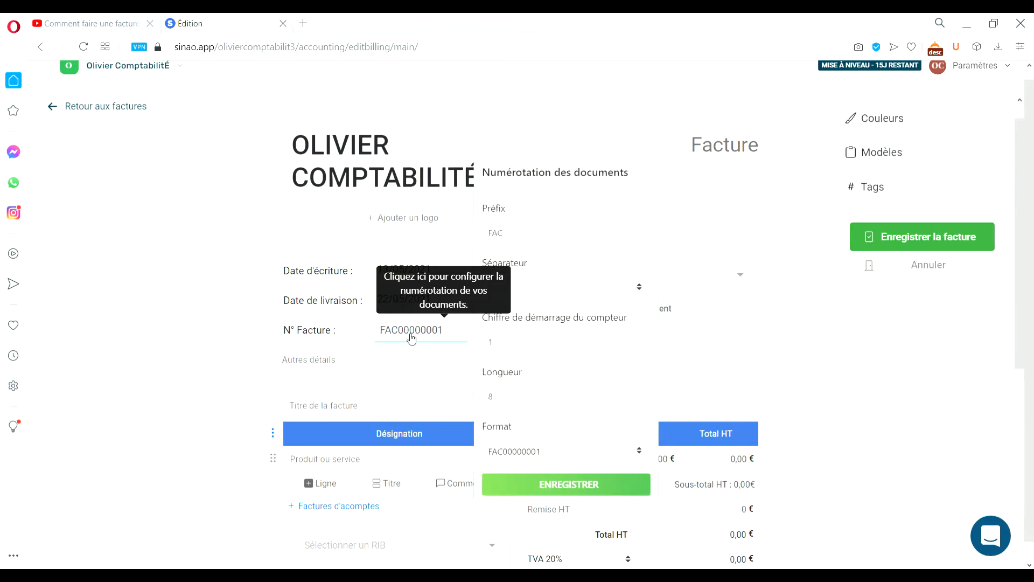
click(549, 226)
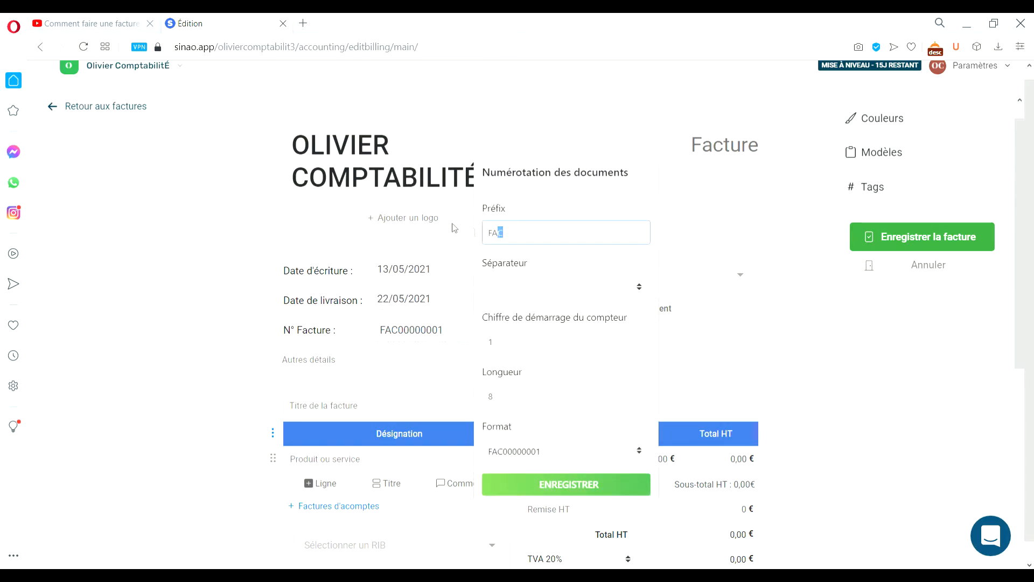
key(BackSpace)
key(BackSpace)
key(BackSpace)
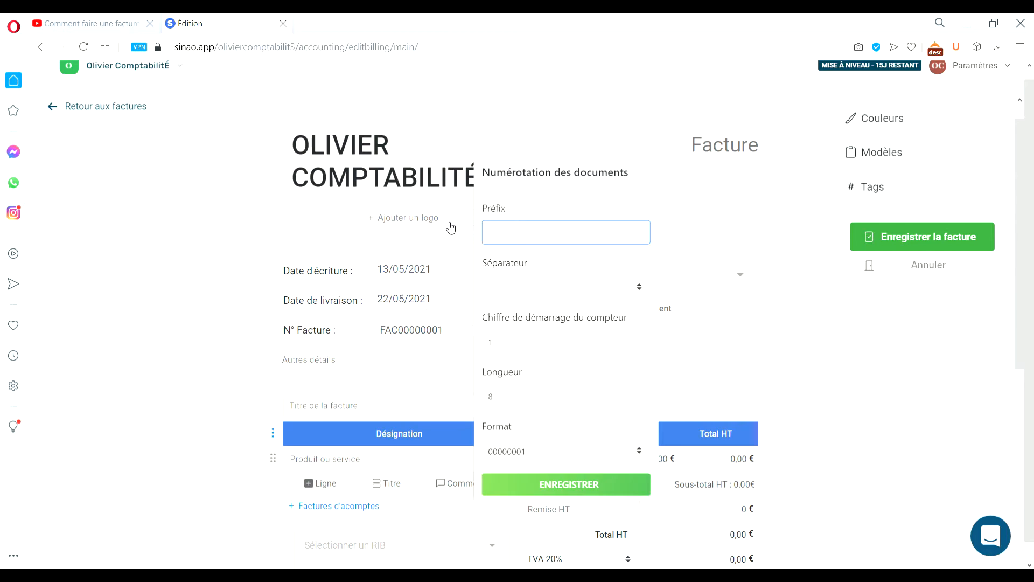
text(COMPTA)
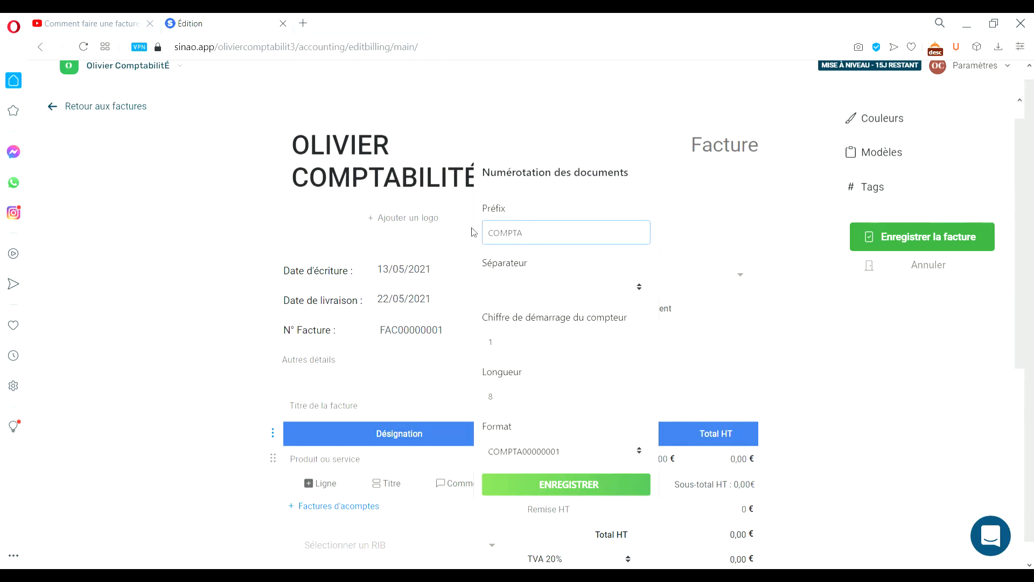
click(554, 295)
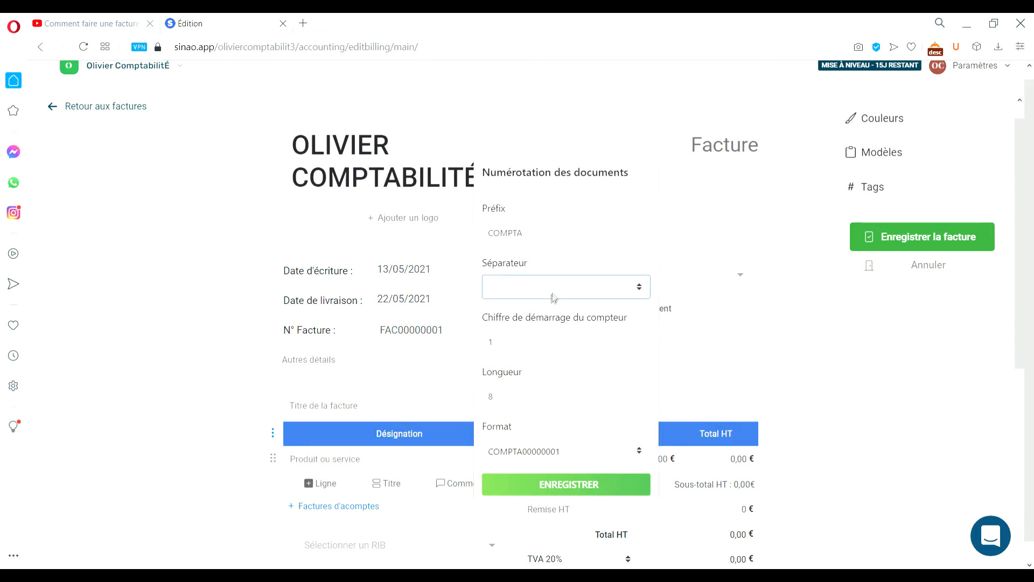
click(499, 318)
Set the starting number of the document numbering counter to 1.
double_click(517, 341)
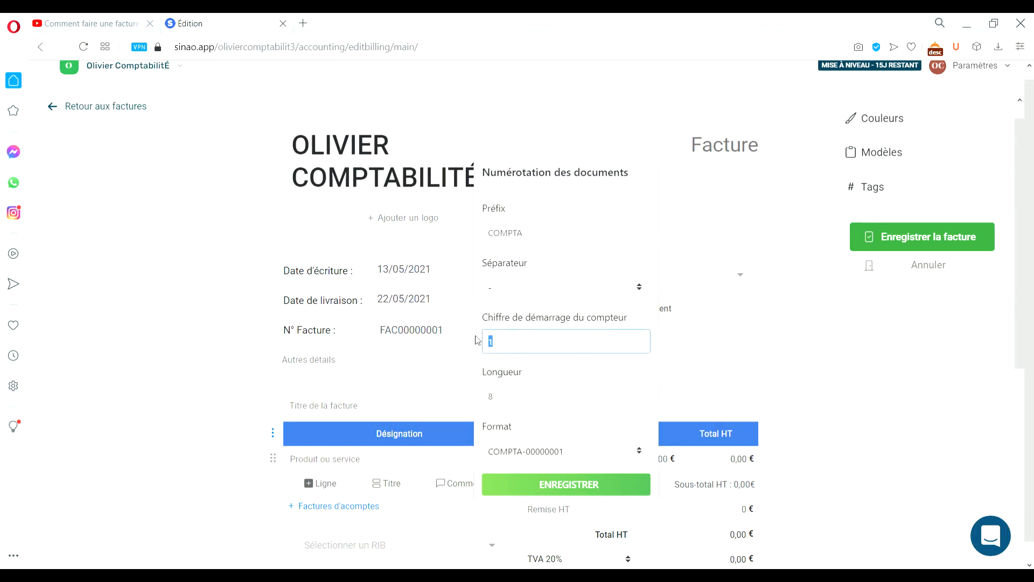
text(12)
key(BackSpace)
key(BackSpace)
text(1)
Set the document number length to 8 and save the numbering settings.
click(500, 401)
drag(500, 402, 476, 395)
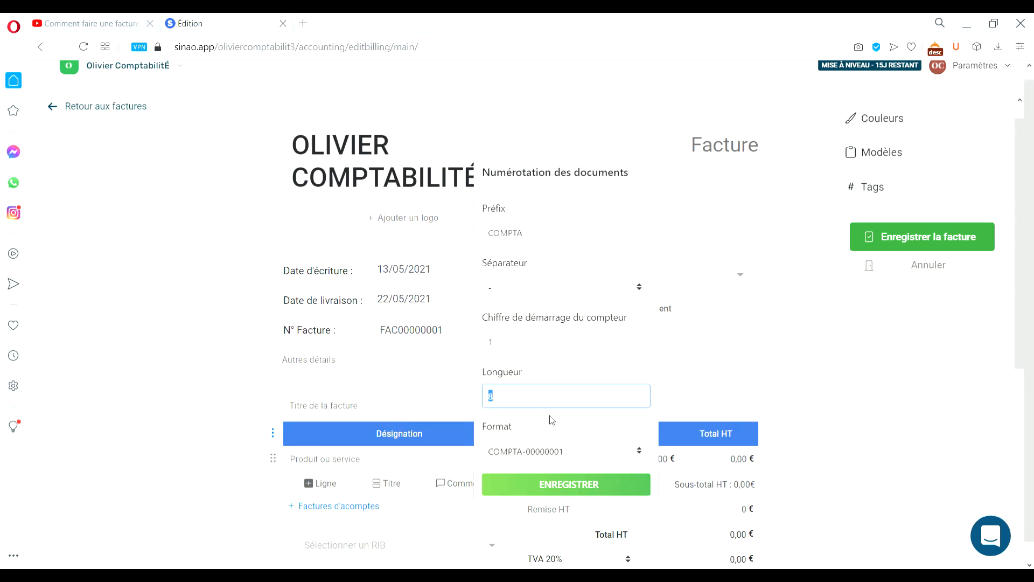
text(5)
key(BackSpace)
text(8)
click(561, 492)
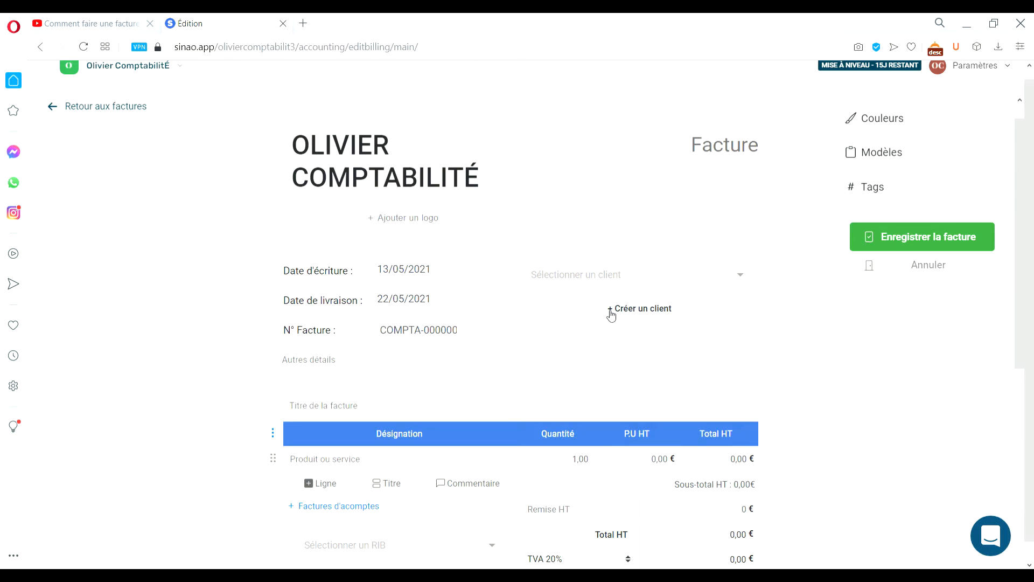
Create a new individual client for the invoice with the client's first and last name.
click(641, 312)
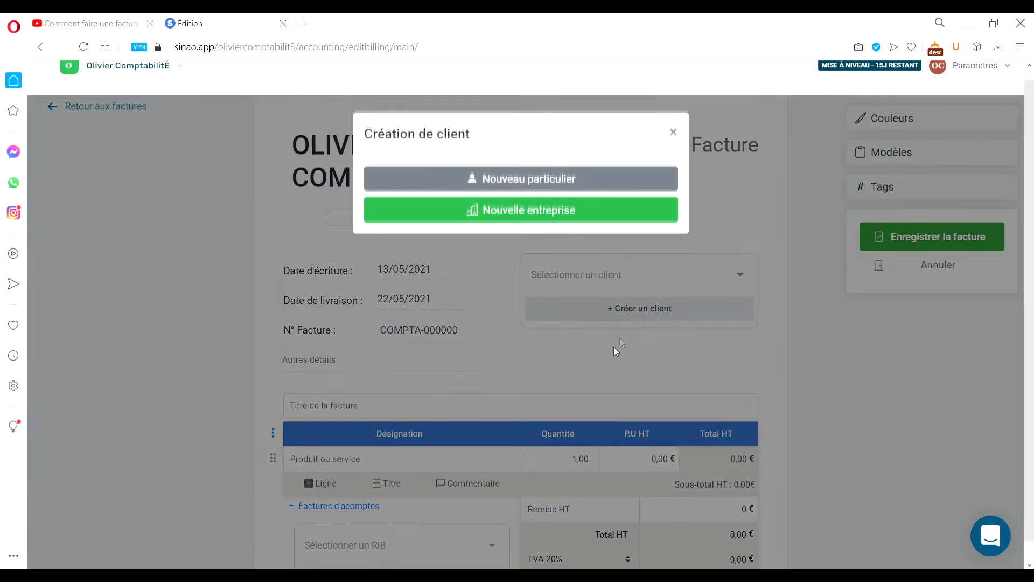
click(525, 180)
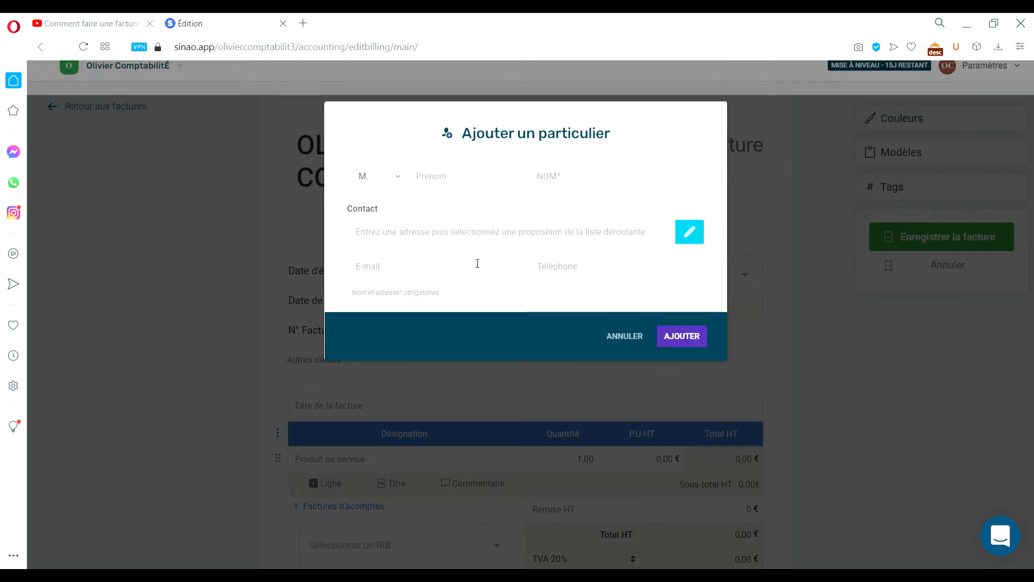
text(Marco)
click(577, 180)
text(COMPTABILITE)
key(End)
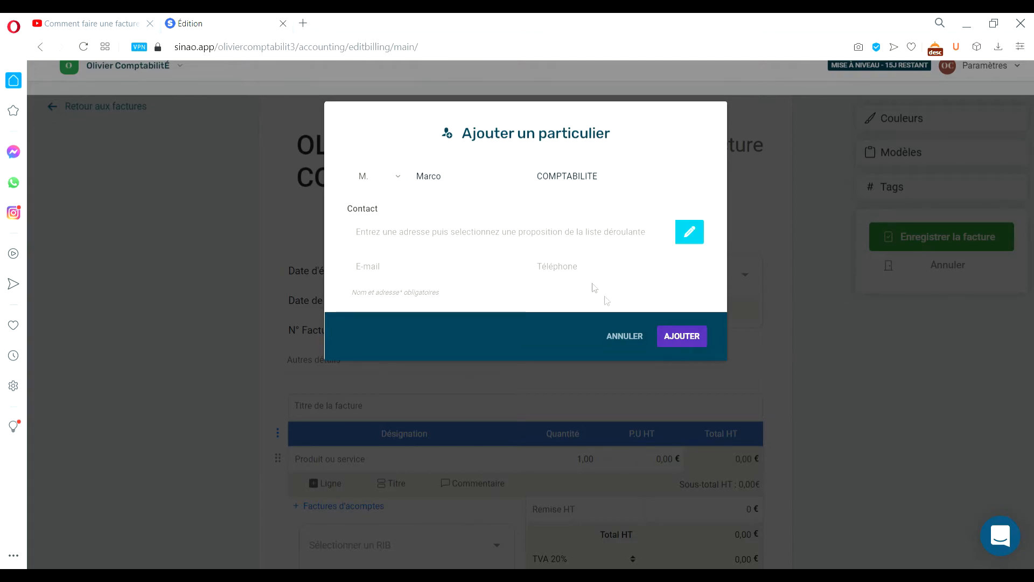
click(668, 339)
click(688, 337)
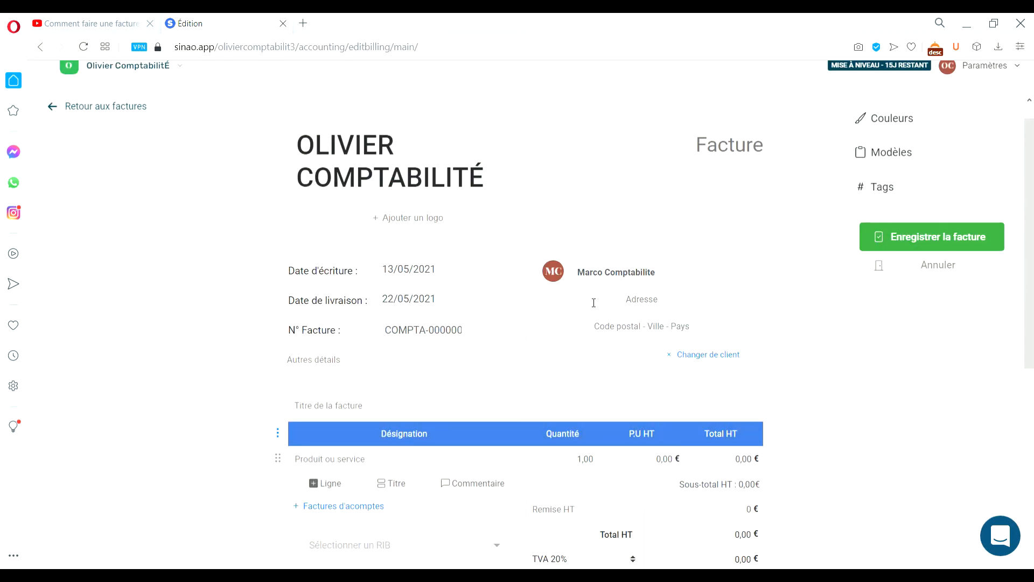
Title the invoice "Livraison de tableaux".
scroll(534, 298, down, 2)
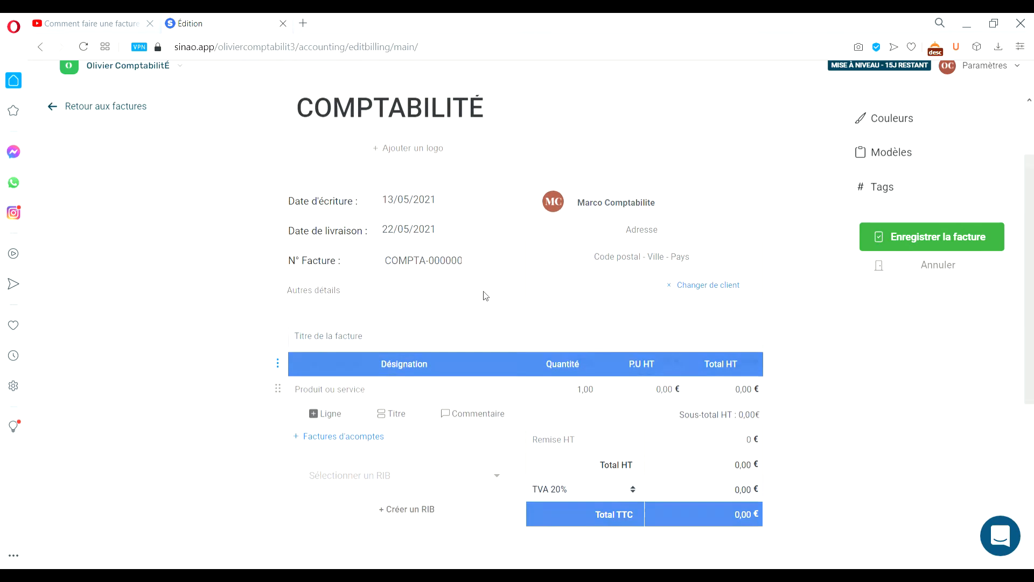
scroll(464, 301, up, 2)
scroll(464, 301, down, 2)
click(336, 270)
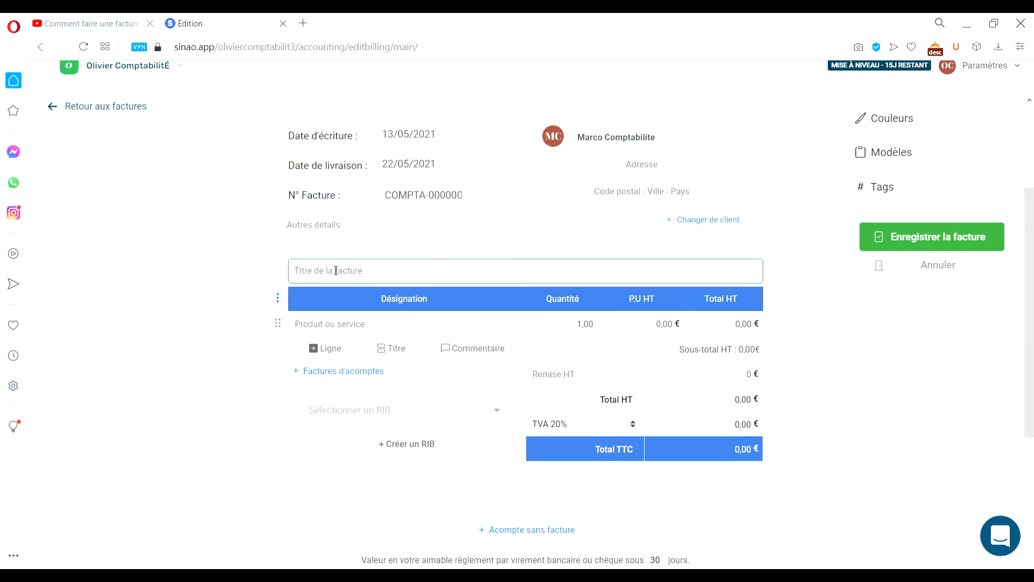
text(Livraison de tableaux)
Fill in the invoice's product line with the designation "Tableau", quantity 3 and a unit price of 15 € excluding tax.
click(351, 326)
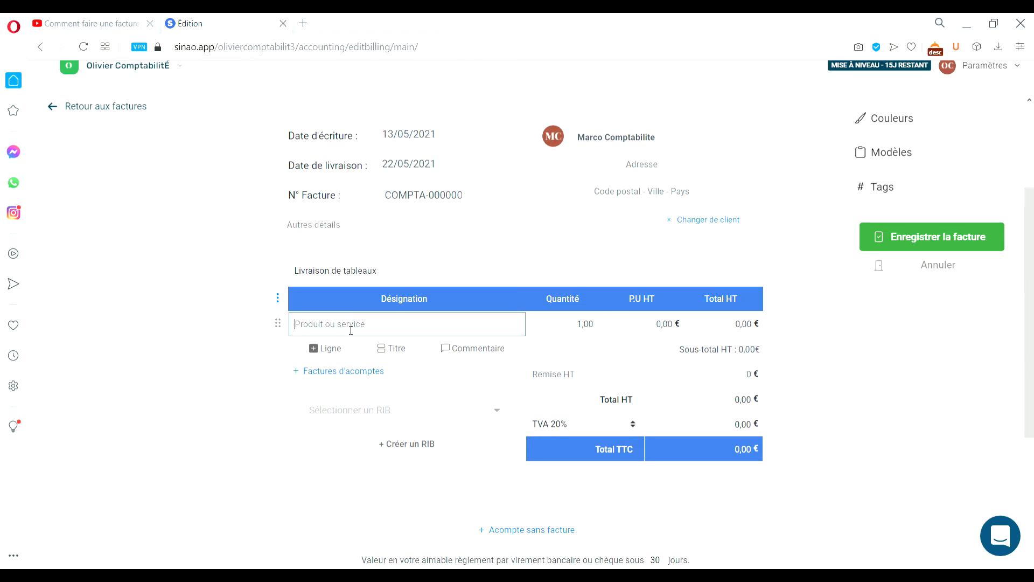
text(Tableau)
click(585, 324)
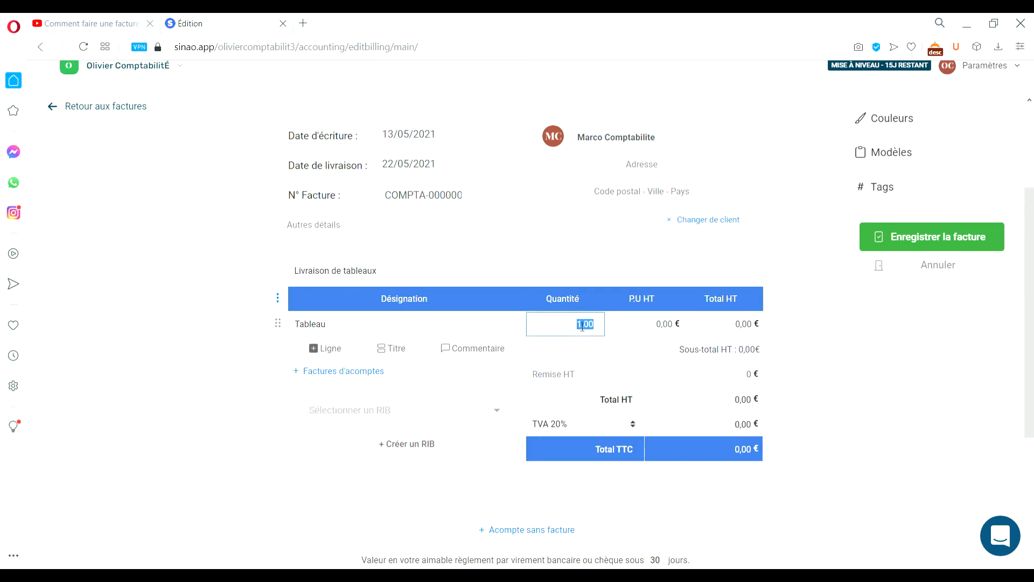
text(3)
click(661, 326)
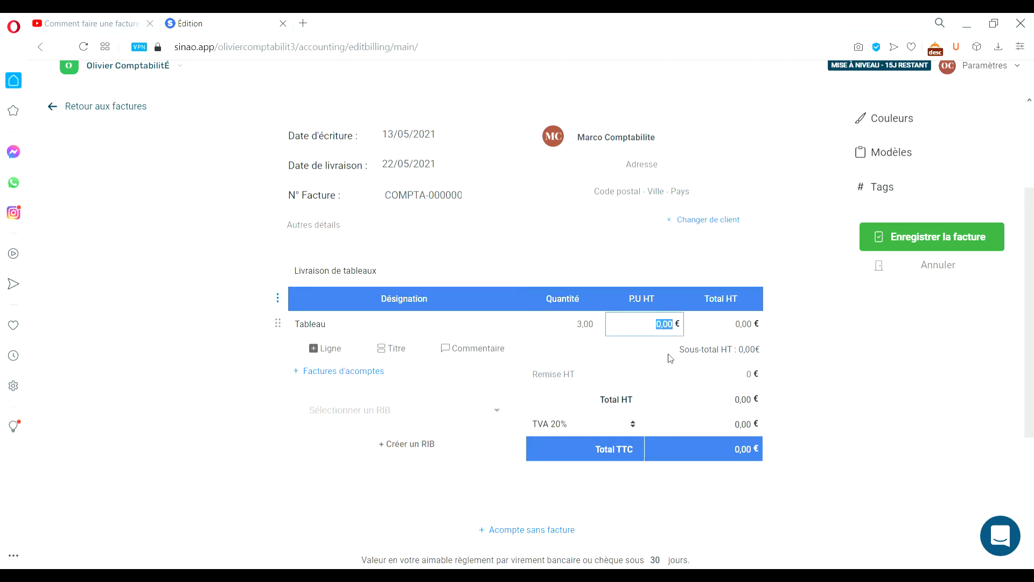
text(15)
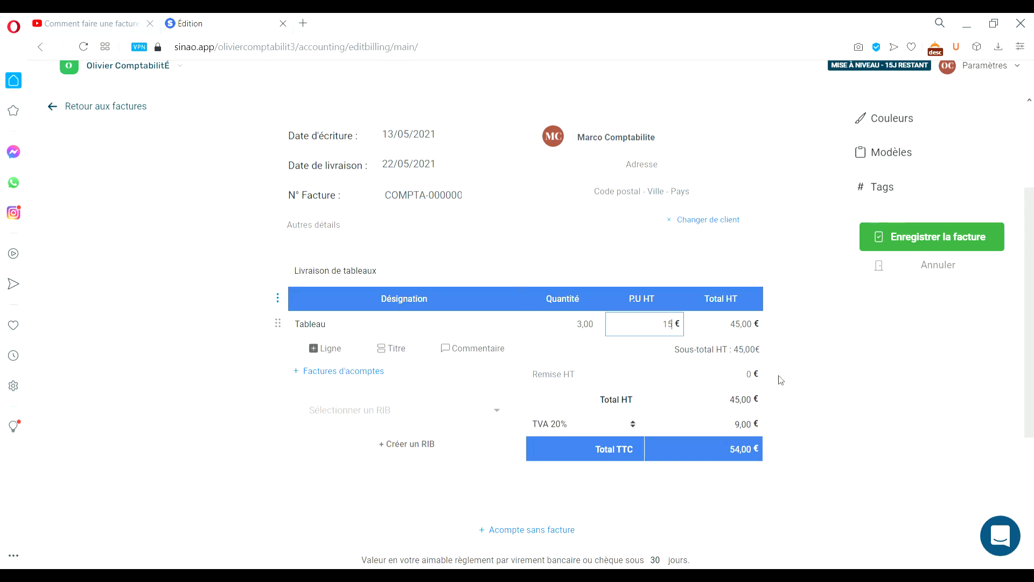
Apply a 5 € discount excluding tax (Remise HT) to the invoice.
click(753, 375)
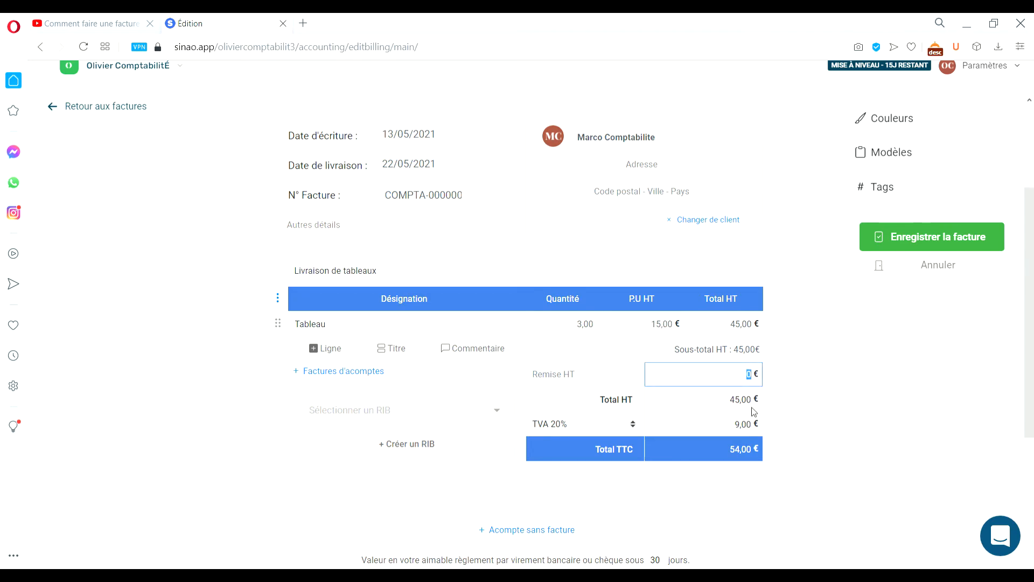
text(5)
click(588, 425)
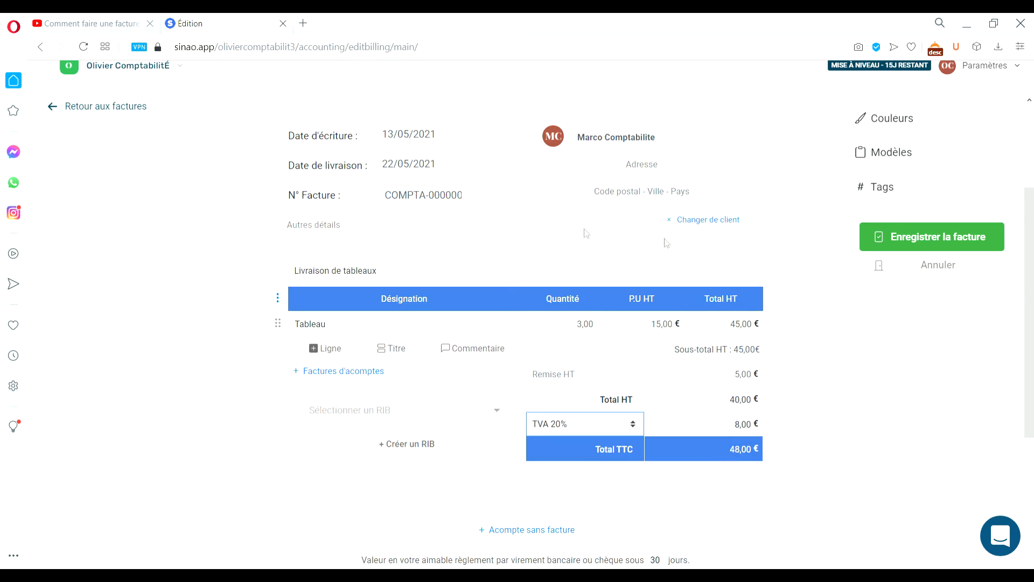
Review the invoice and its preview, and save it as confirmed and posted to the accounts rather than as a draft.
scroll(377, 256, up, 3)
scroll(408, 250, down, 2)
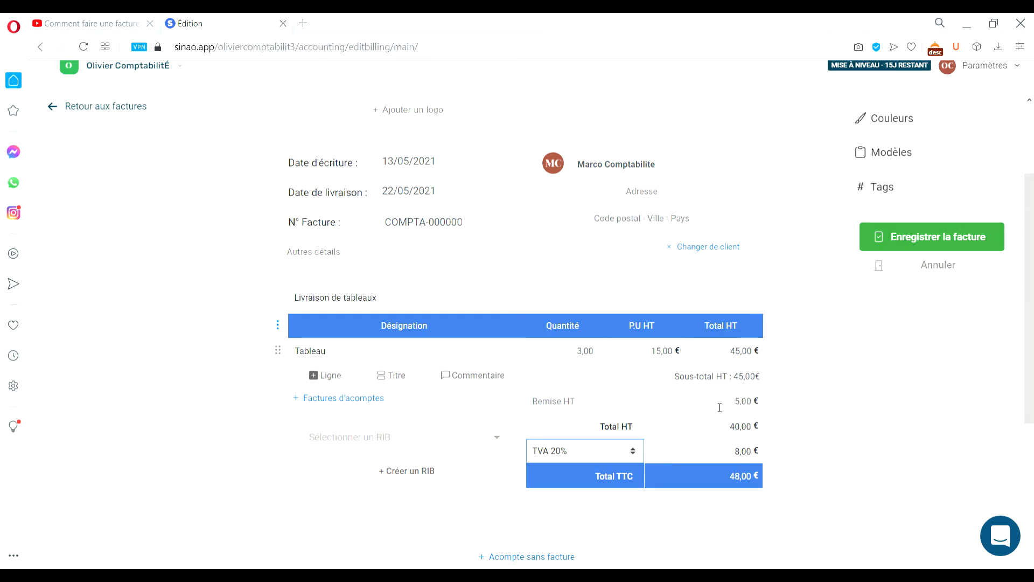
scroll(633, 377, down, 1)
scroll(595, 320, up, 1)
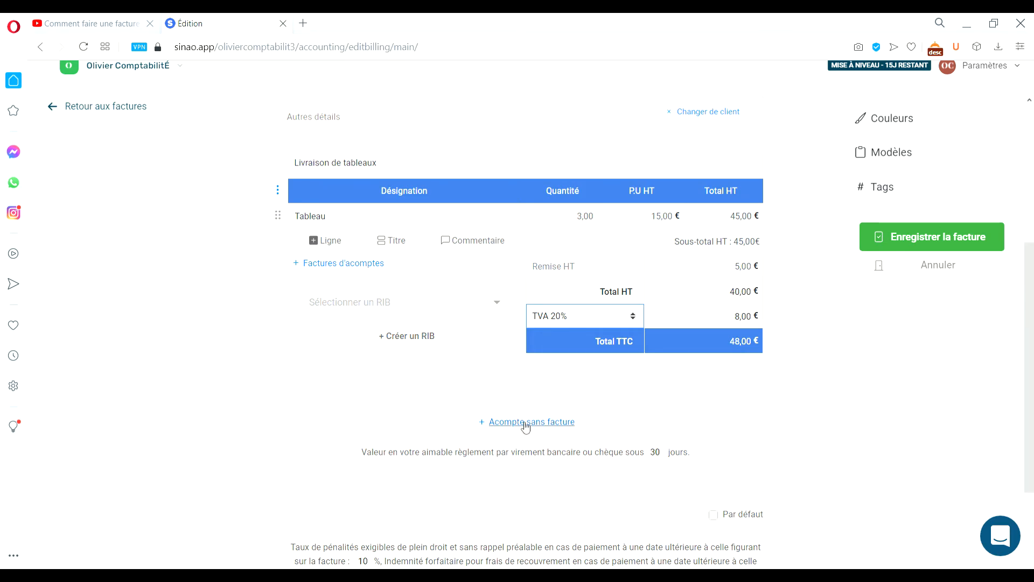
scroll(372, 463, up, 5)
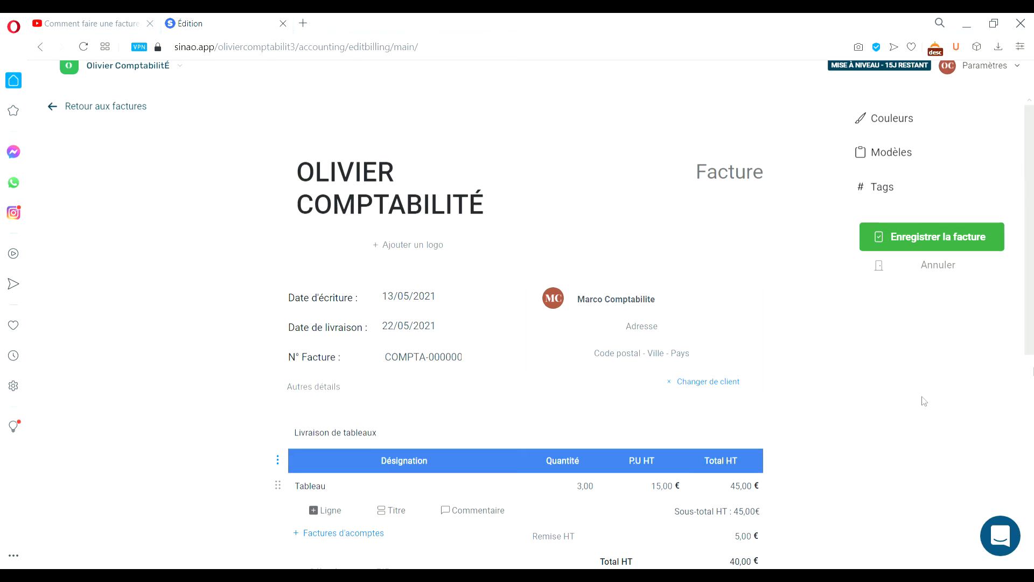
click(915, 241)
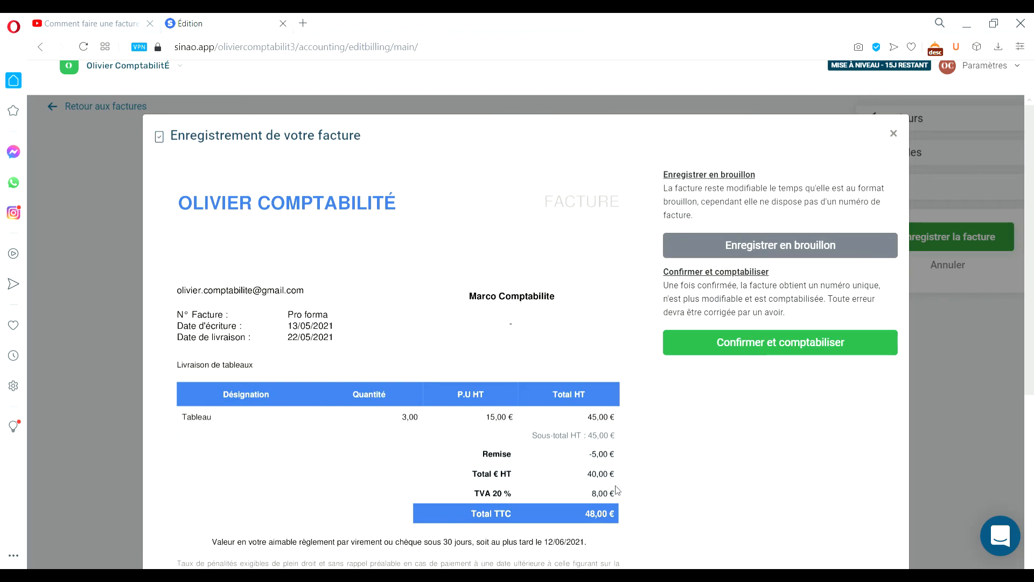
scroll(451, 236, down, 3)
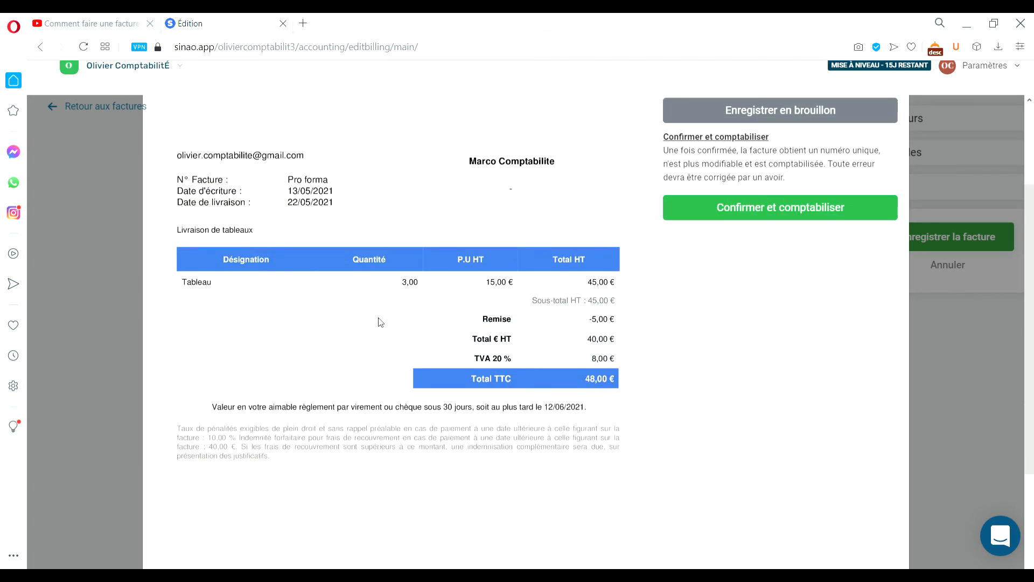
scroll(372, 313, up, 3)
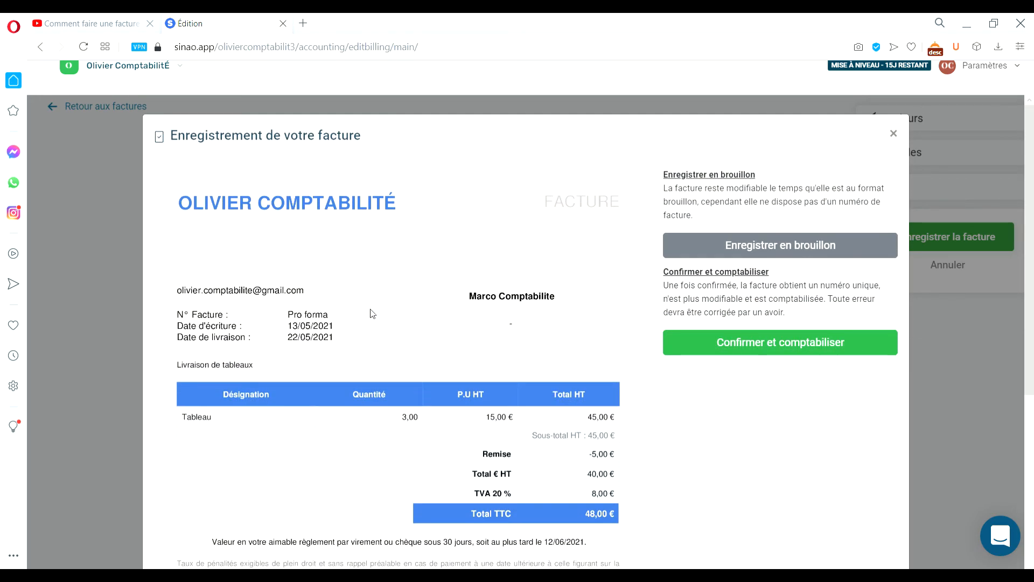
click(741, 347)
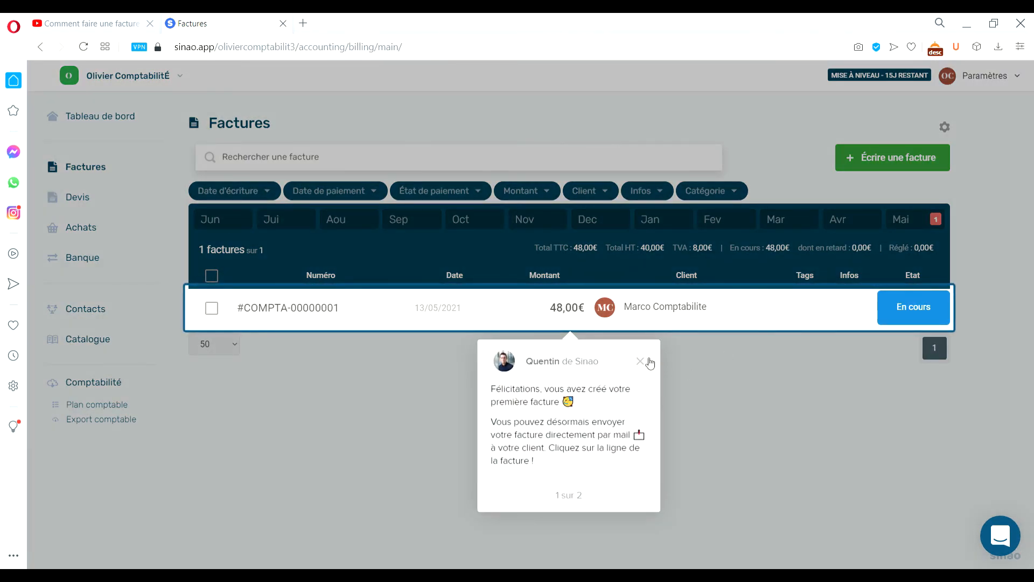
Dismiss the onboarding tip and open the newly created invoice to examine its preview and available actions.
click(641, 361)
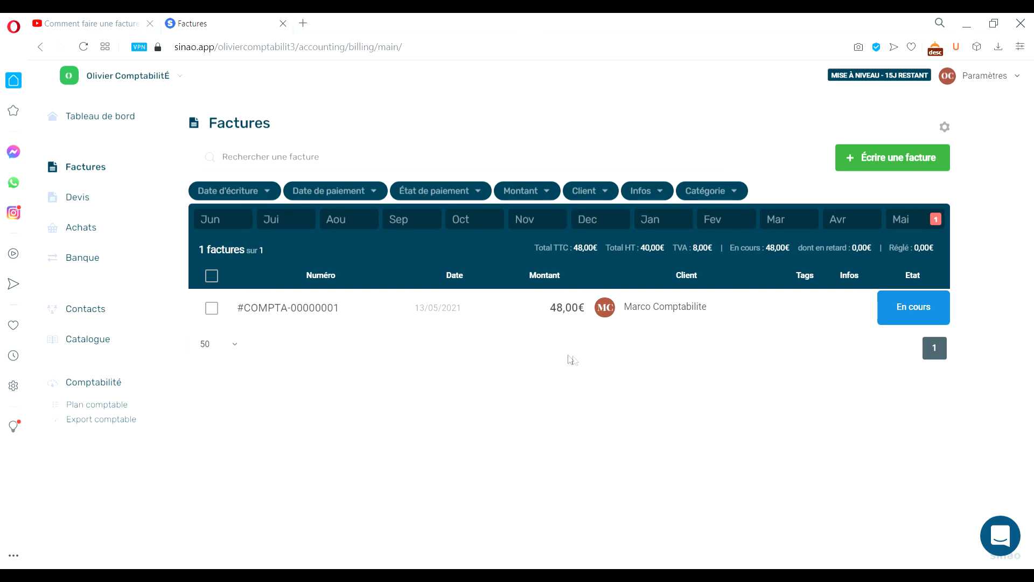
click(323, 309)
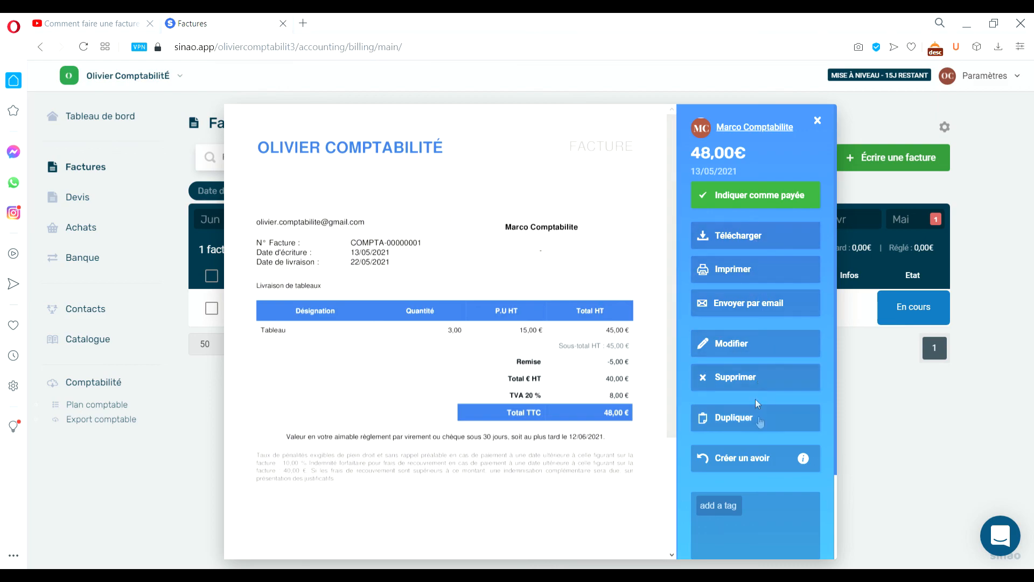
scroll(743, 453, down, 2)
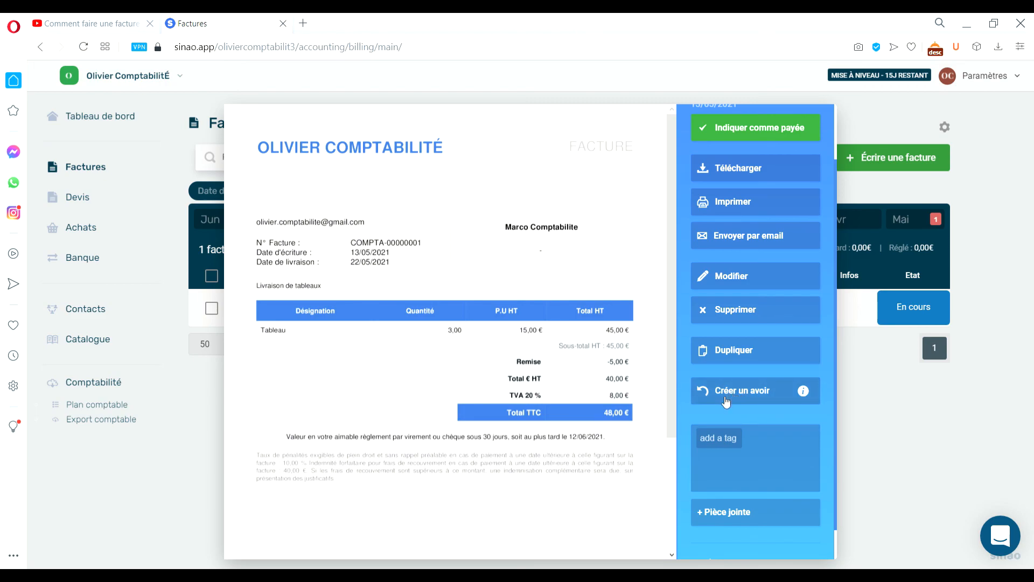
scroll(726, 403, up, 2)
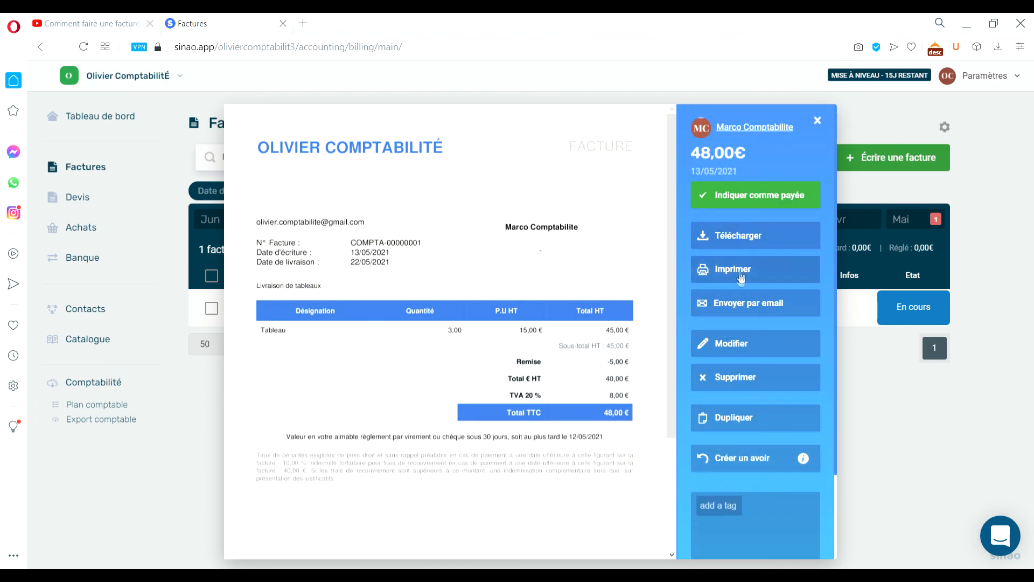